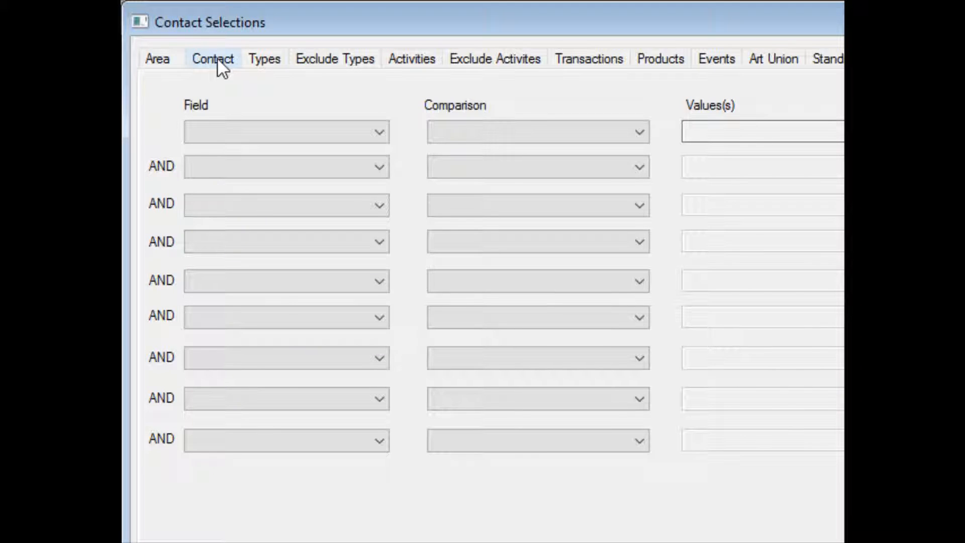
Choose the CyclingEvent_2016 view for the contact selection output and review its field list
left_click(168, 58)
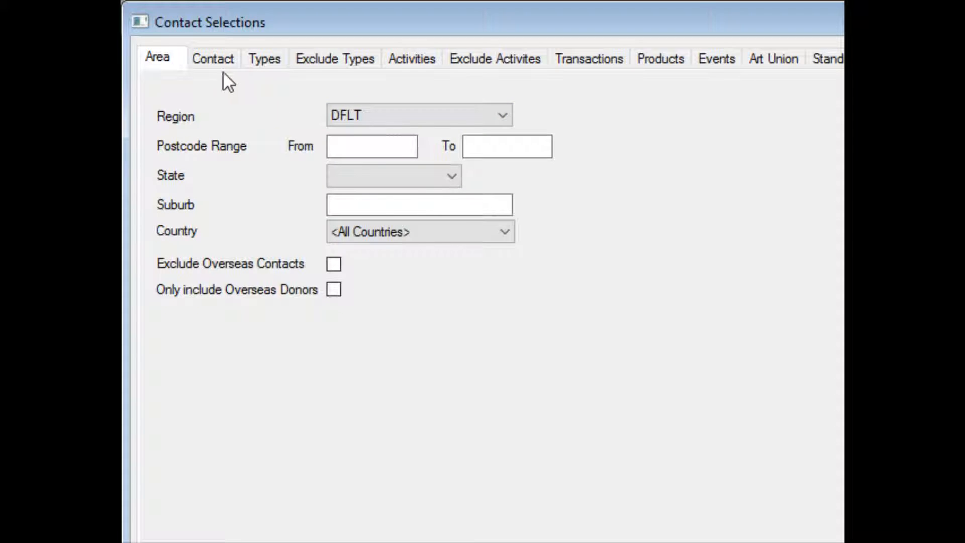
left_click(215, 58)
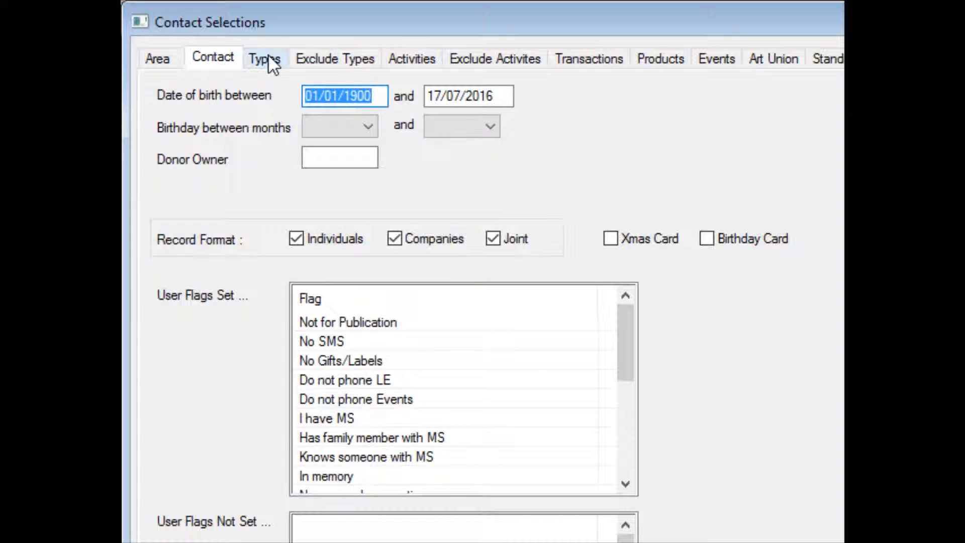
left_click(156, 60)
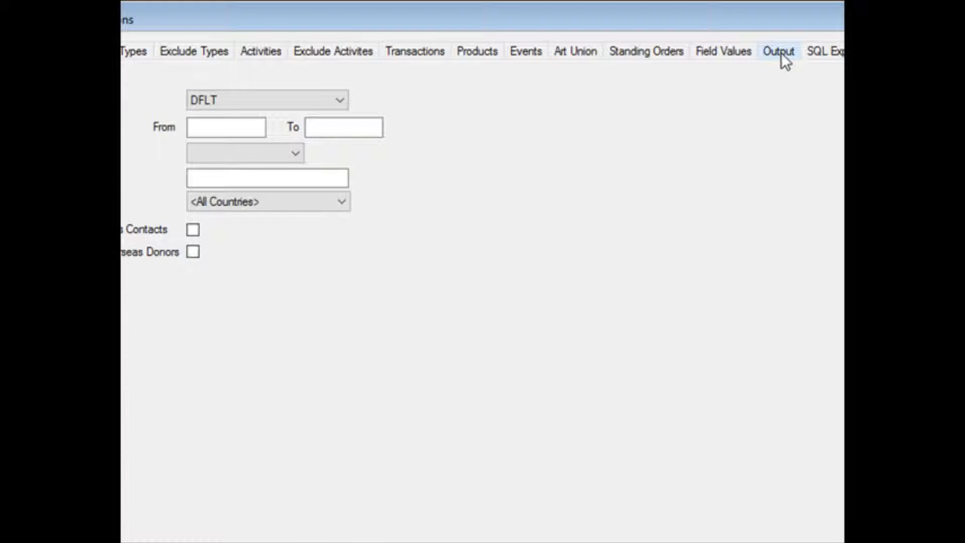
left_click(783, 50)
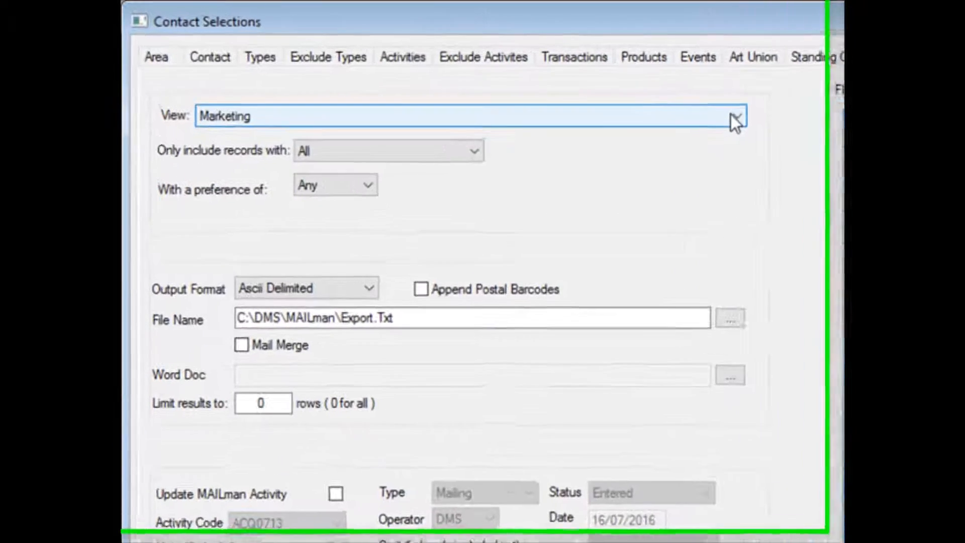
left_click(735, 120)
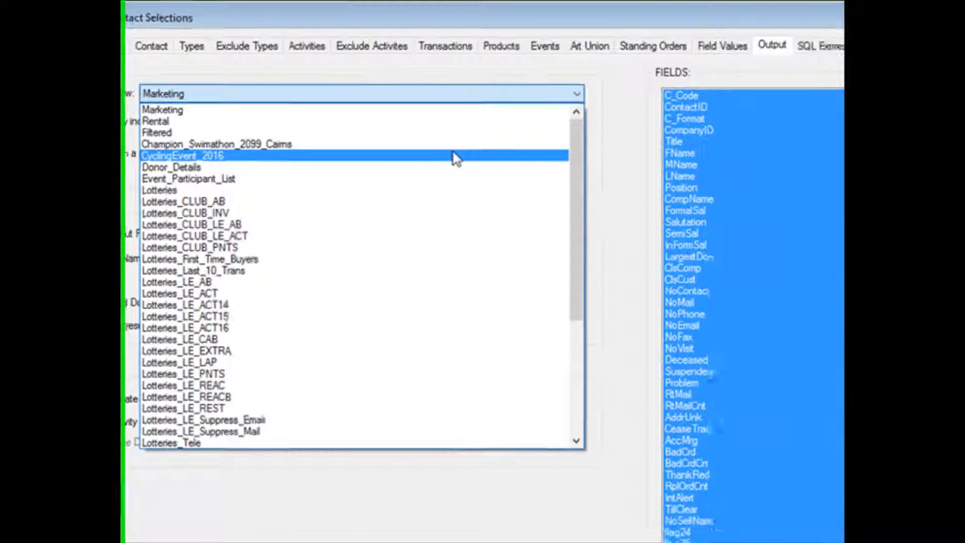
left_click(598, 199)
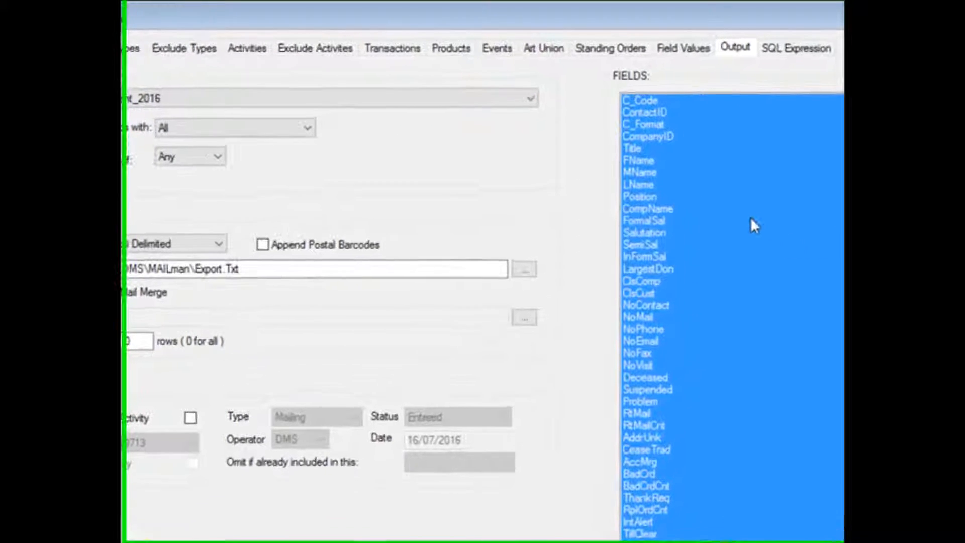
scroll(750, 219, "down", 18)
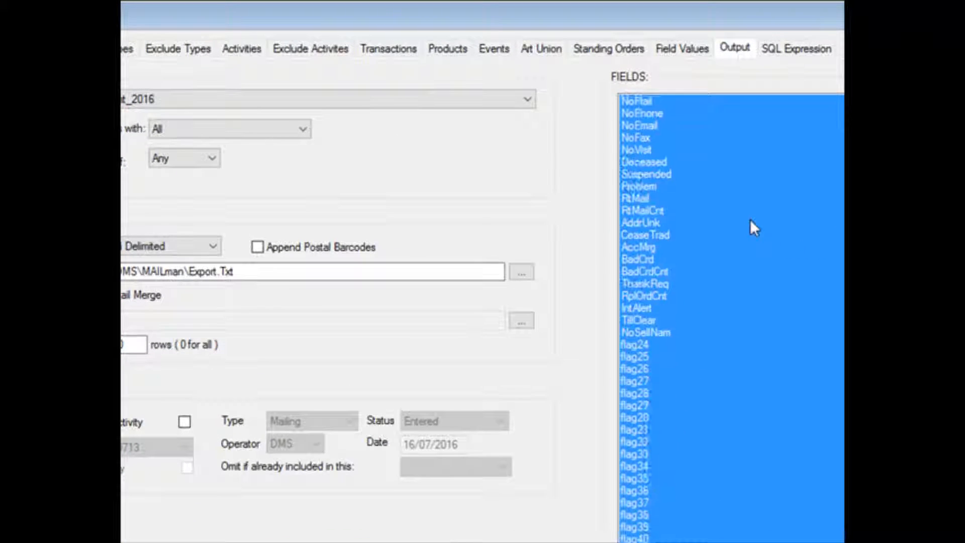
scroll(750, 222, "down", 11)
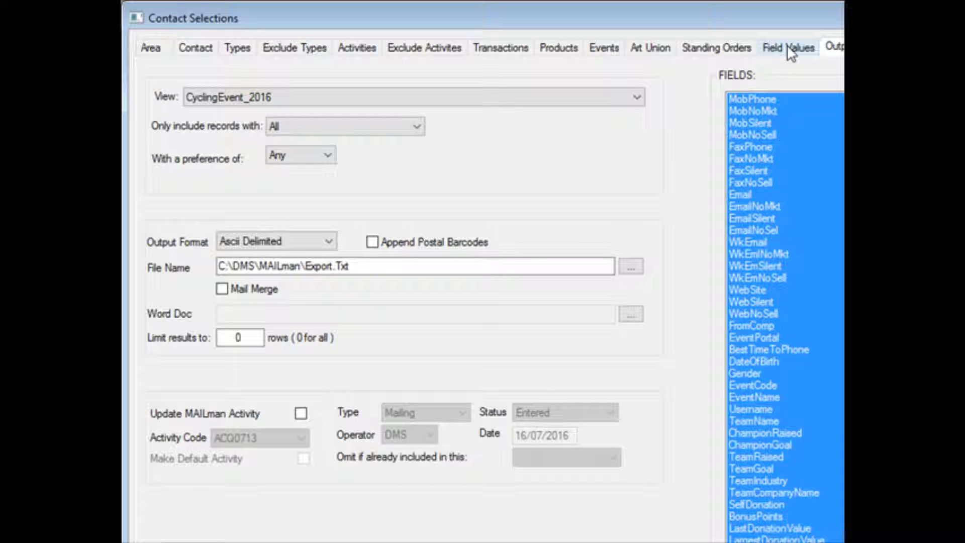
Add a field-value criterion: CHAMPIONGOAL is greater than or equal to 100
left_click(789, 49)
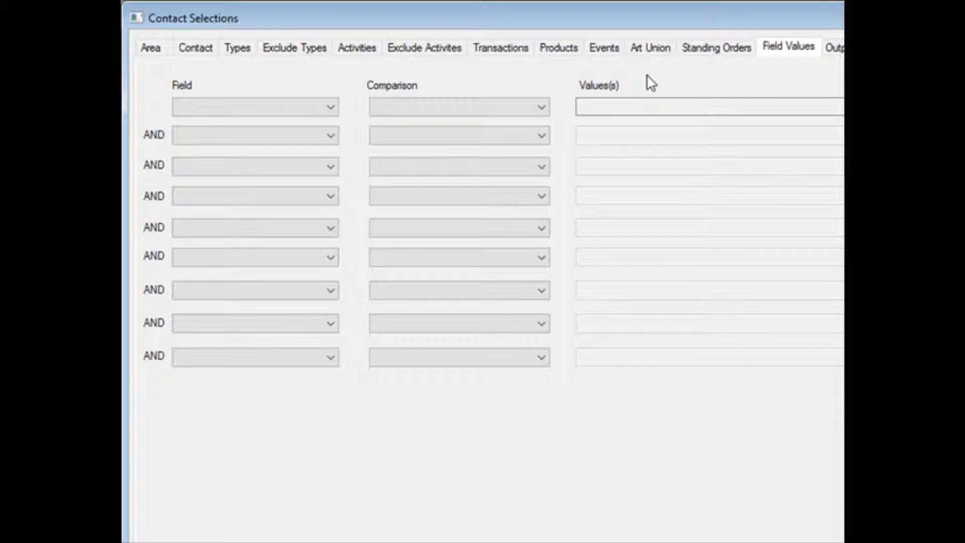
left_click(332, 108)
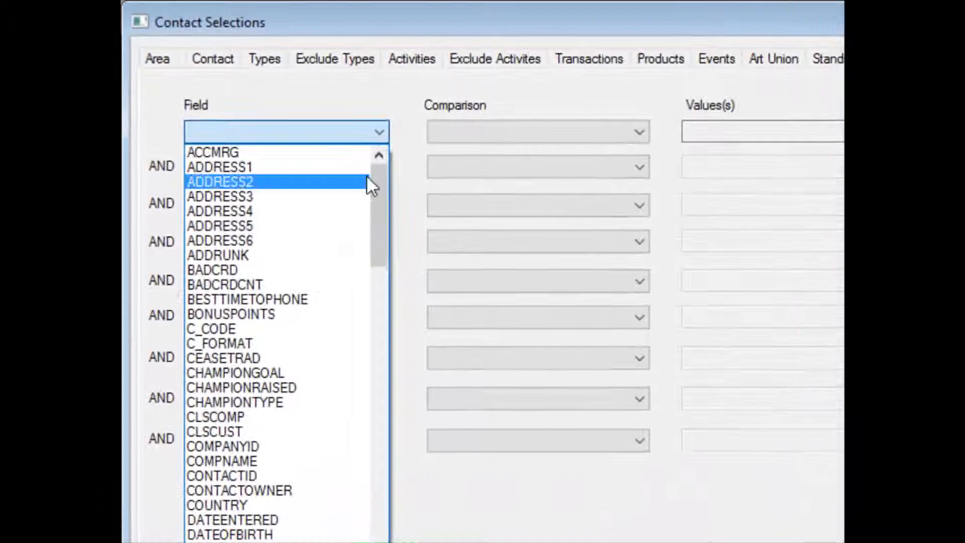
left_click(245, 373)
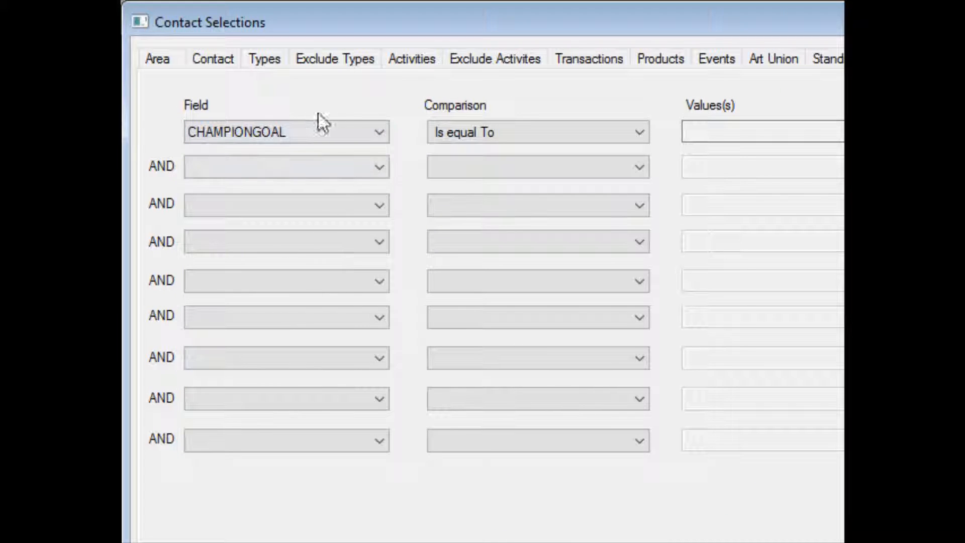
left_click(535, 131)
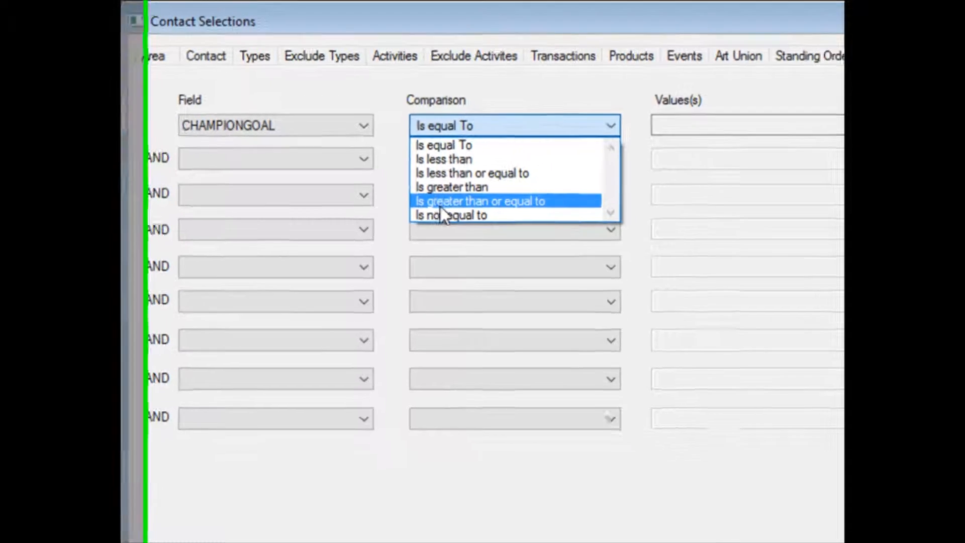
left_click(460, 211)
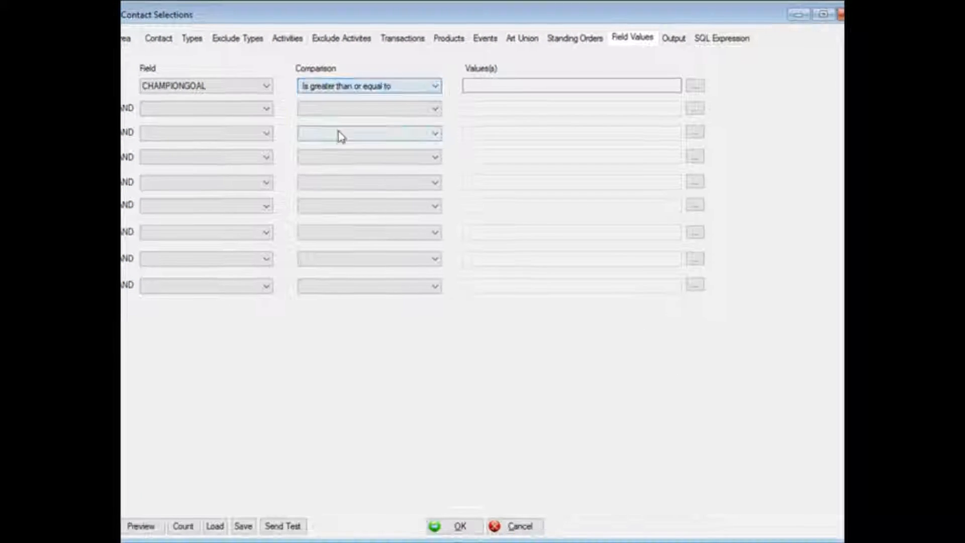
left_click(696, 87)
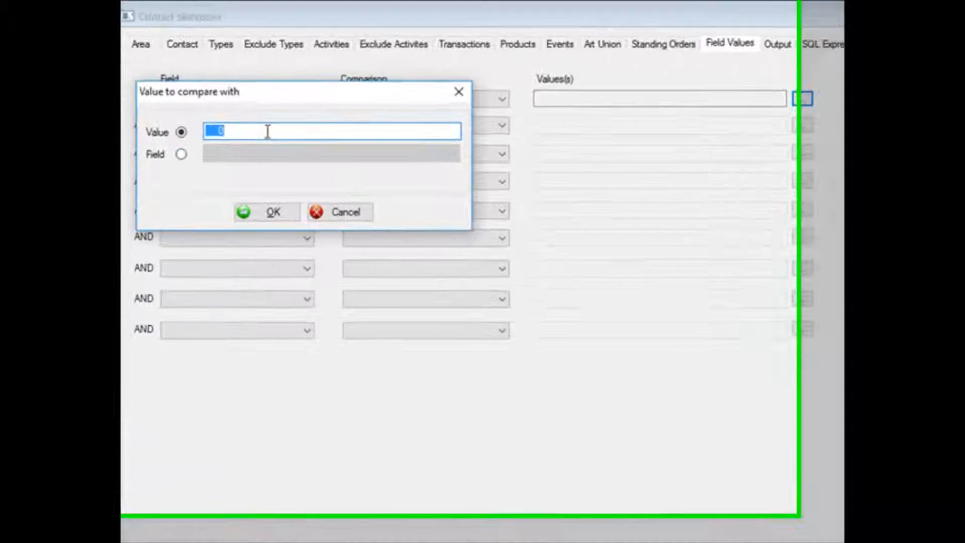
type("100")
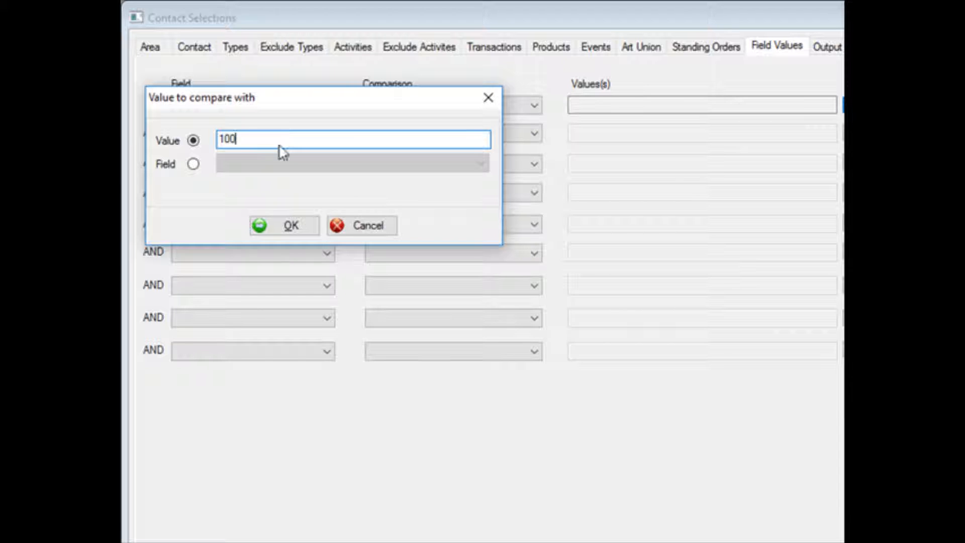
left_click(285, 227)
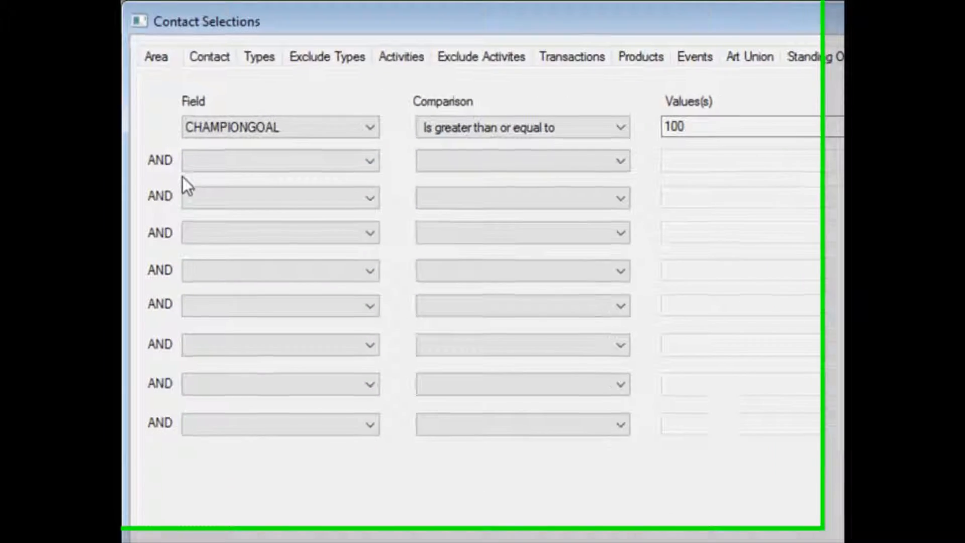
Add a second criterion: CHAMPIONRAISED is greater than or equal to the field CHAMPIONGOAL
left_click(226, 135)
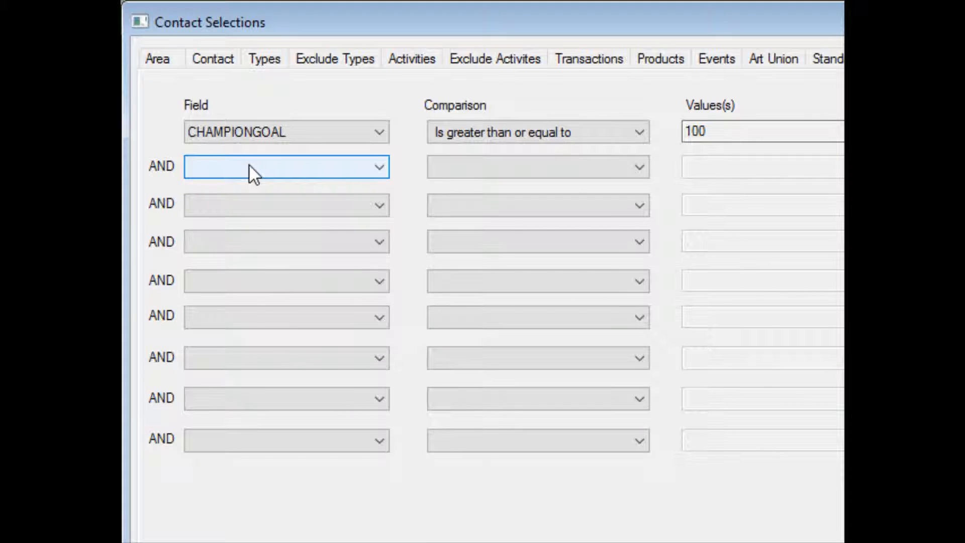
left_click(250, 171)
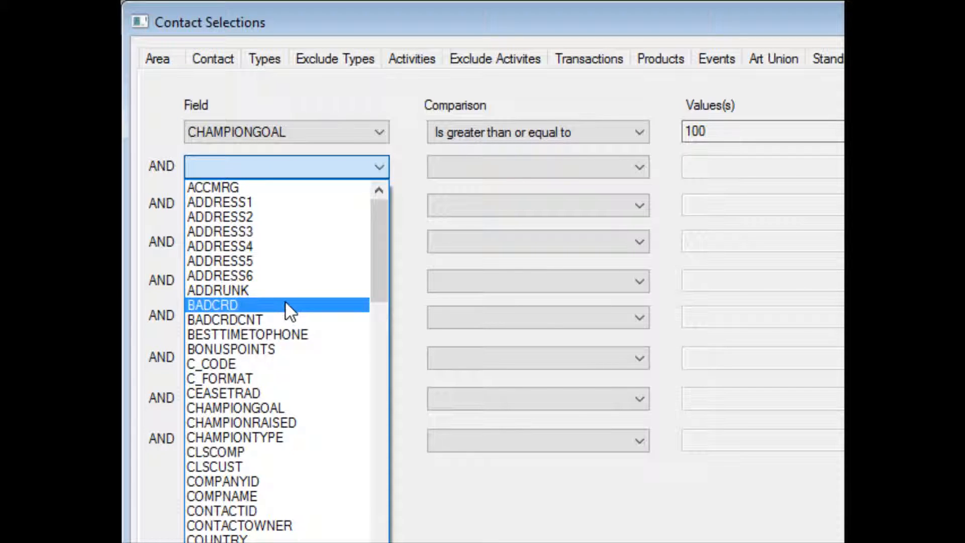
left_click(288, 419)
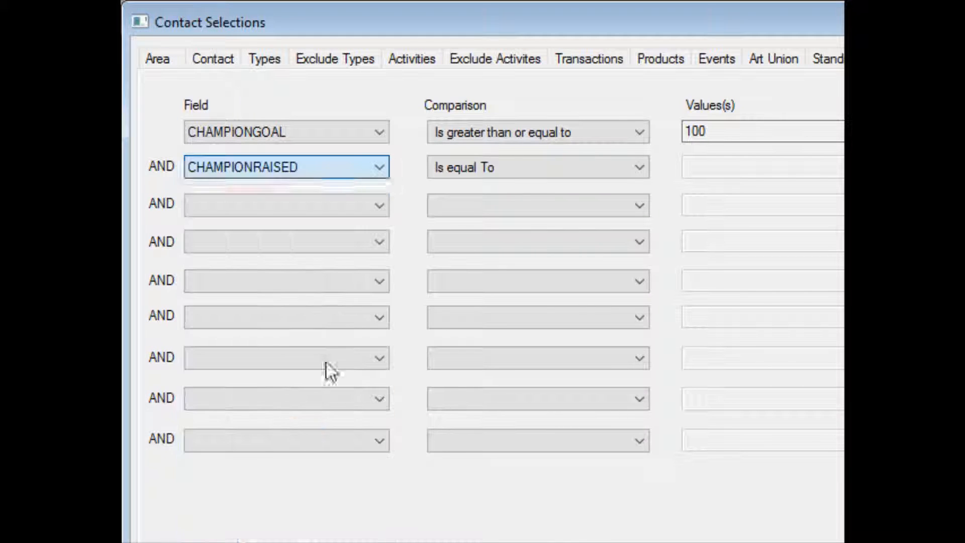
left_click(534, 164)
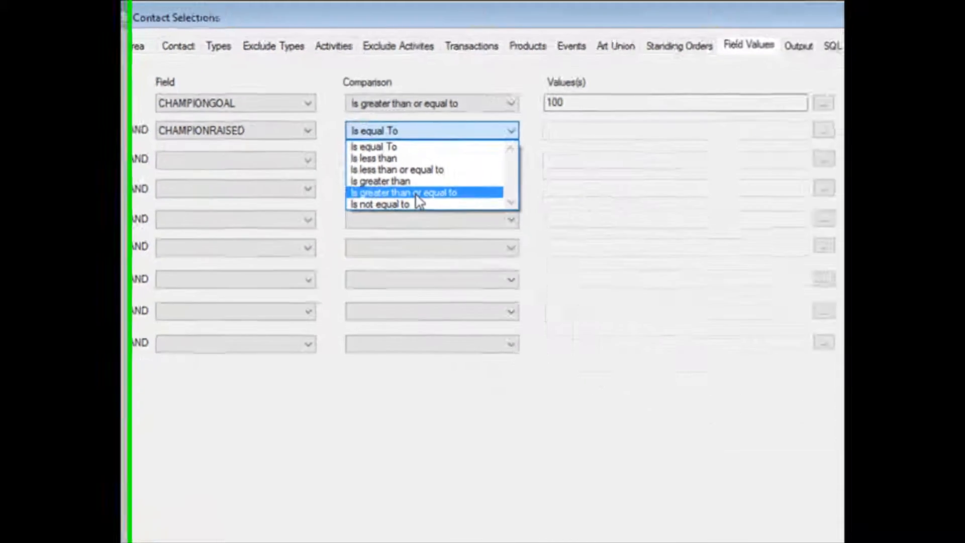
left_click(418, 194)
left_click(696, 109)
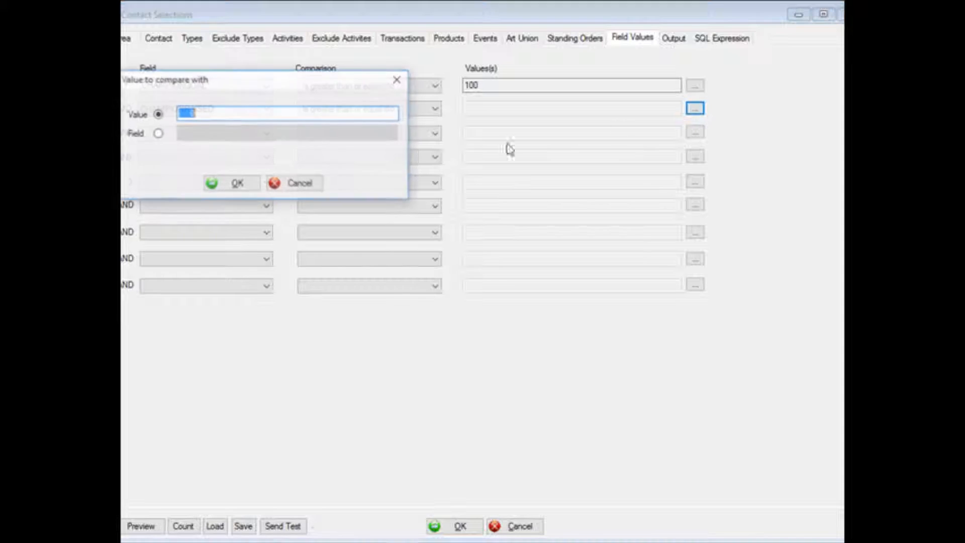
left_click(157, 135)
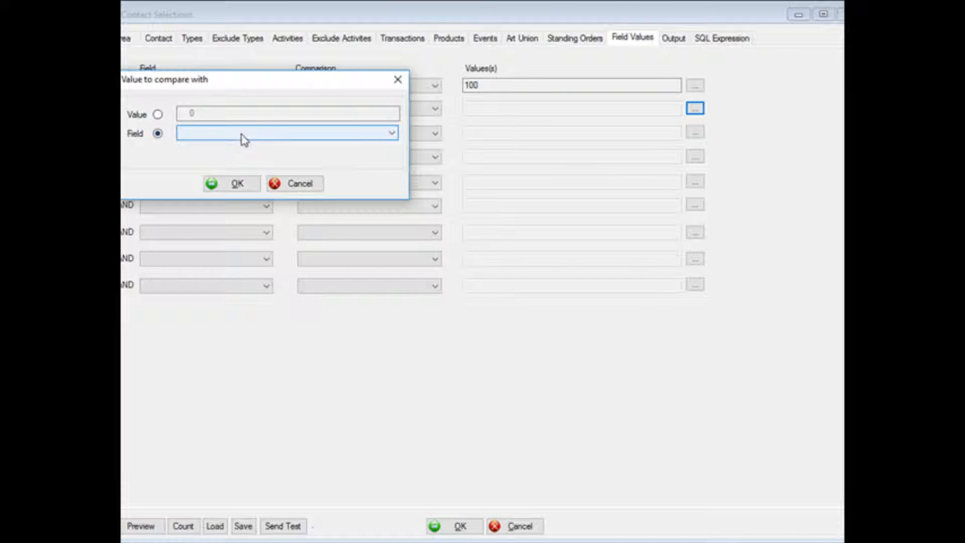
left_click(263, 136)
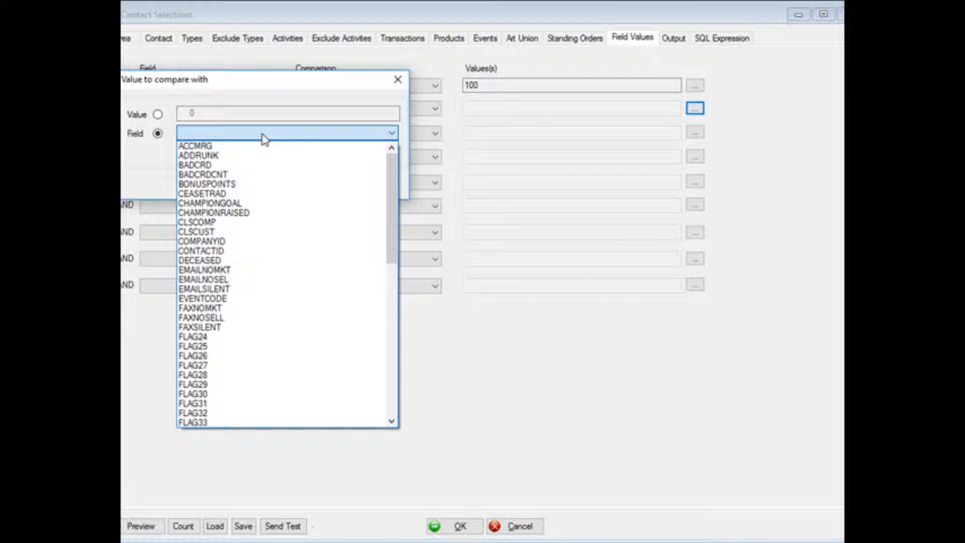
left_click(261, 204)
left_click(236, 186)
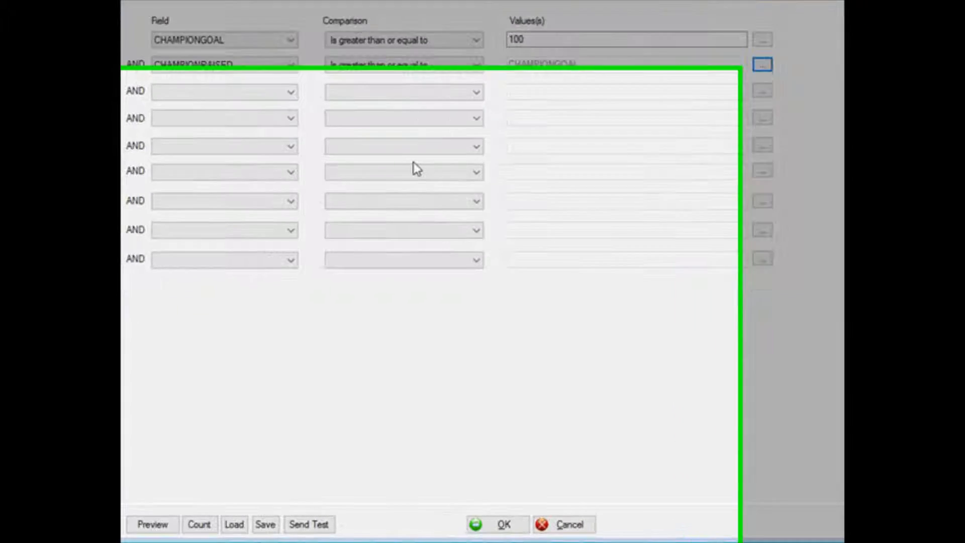
Count the matching contacts and preview the selection, checking the ChampionRaised and ChampionGoal columns
left_click(229, 523)
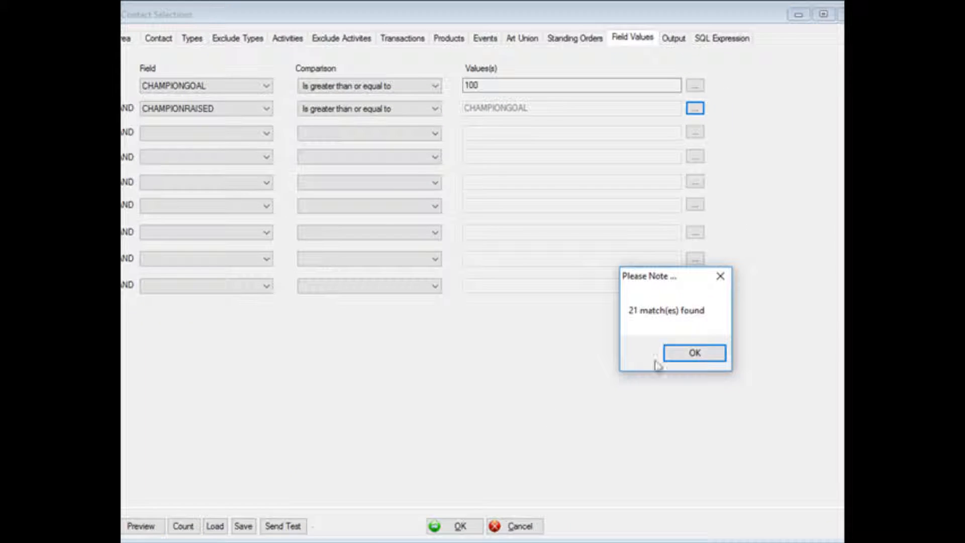
left_click(698, 352)
left_click(143, 526)
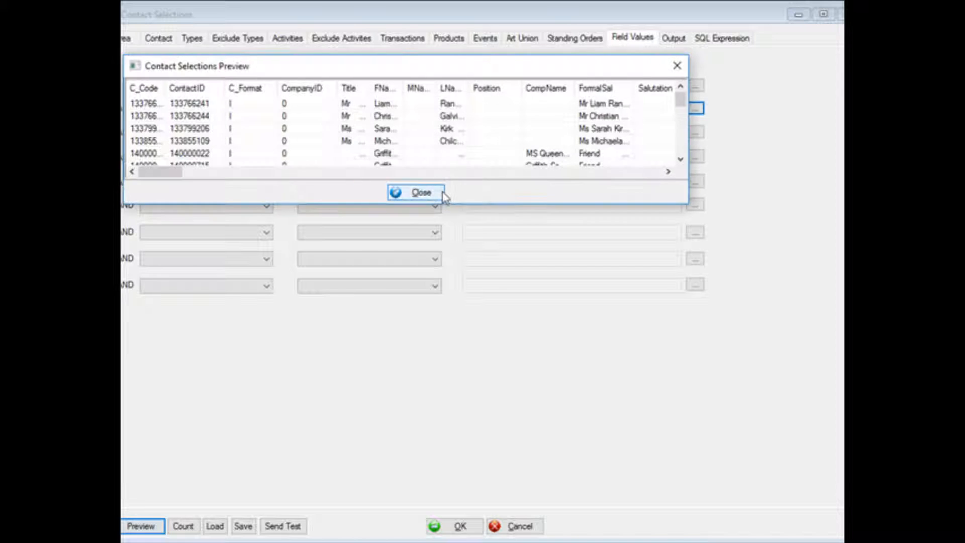
left_click_drag(166, 172, 605, 197)
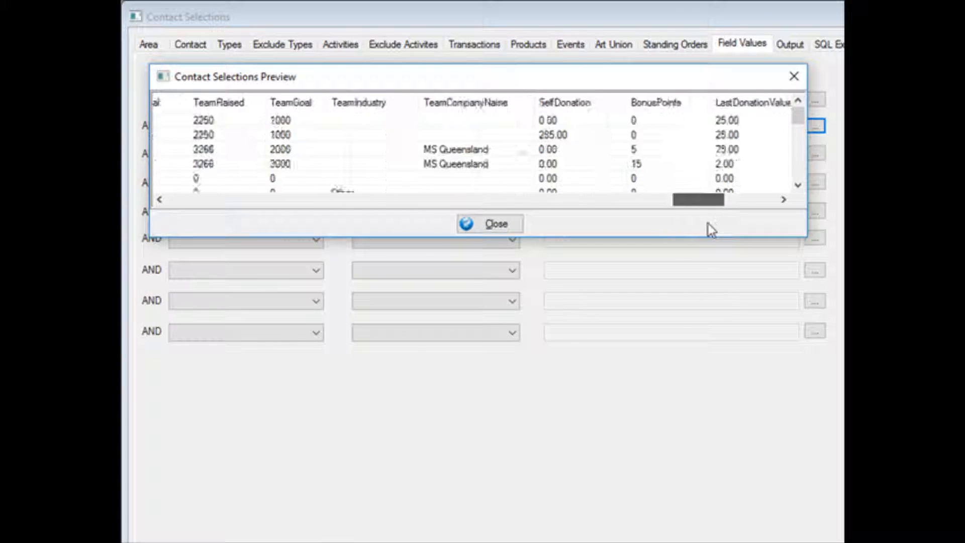
mouse_move(708, 223)
left_mouse_down()
mouse_move(722, 225)
mouse_move(689, 224)
left_mouse_up()
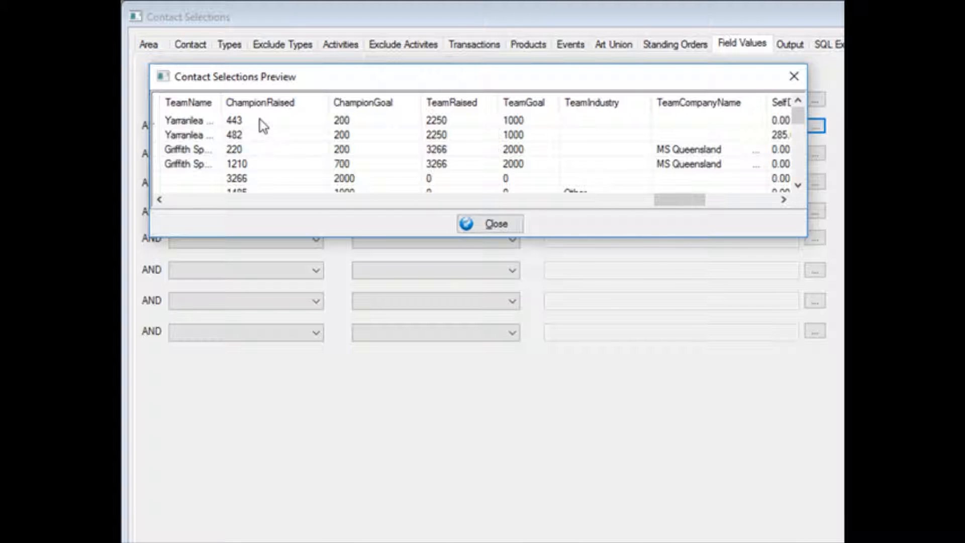
scroll(358, 123, "down", 3)
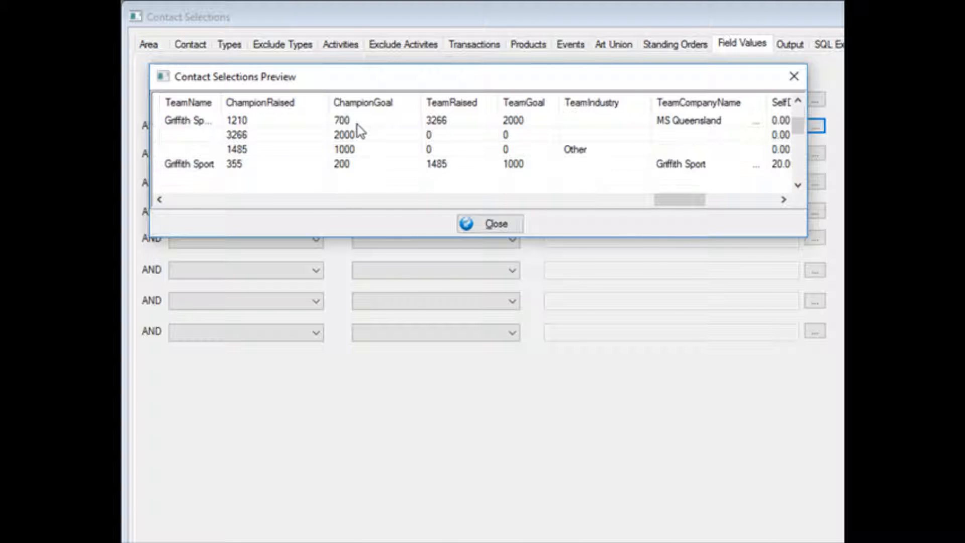
scroll(364, 141, "down", 1)
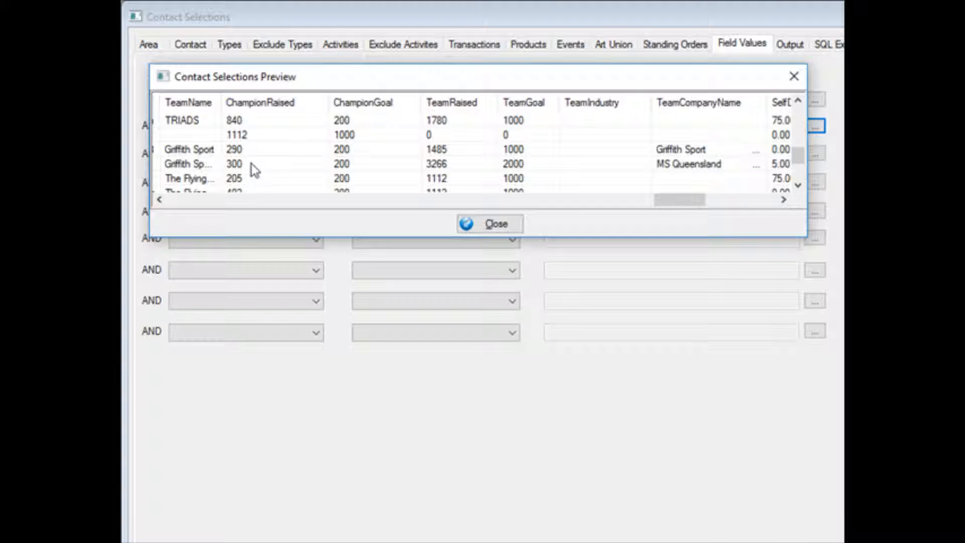
scroll(251, 164, "down", 2)
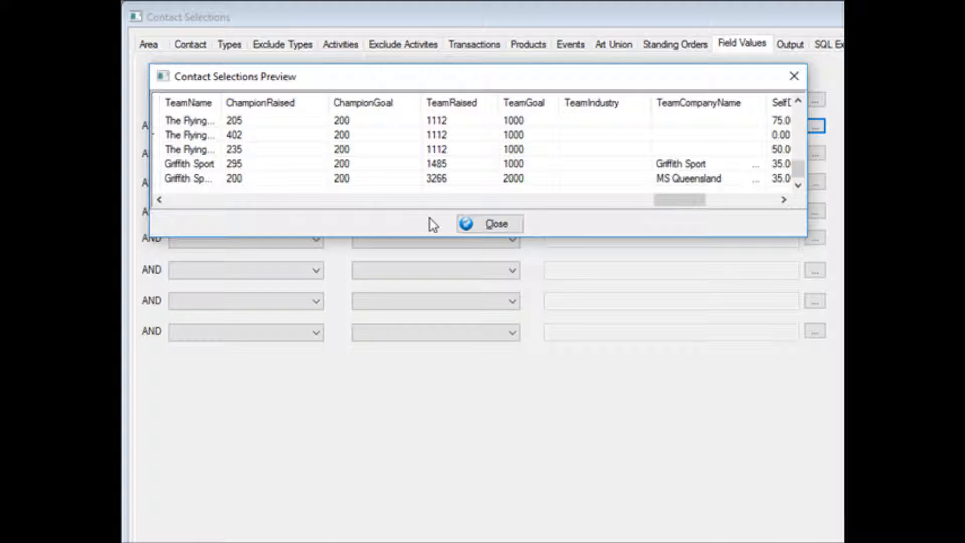
left_click(509, 227)
Restrict the output to only include records with email addresses
left_click(790, 45)
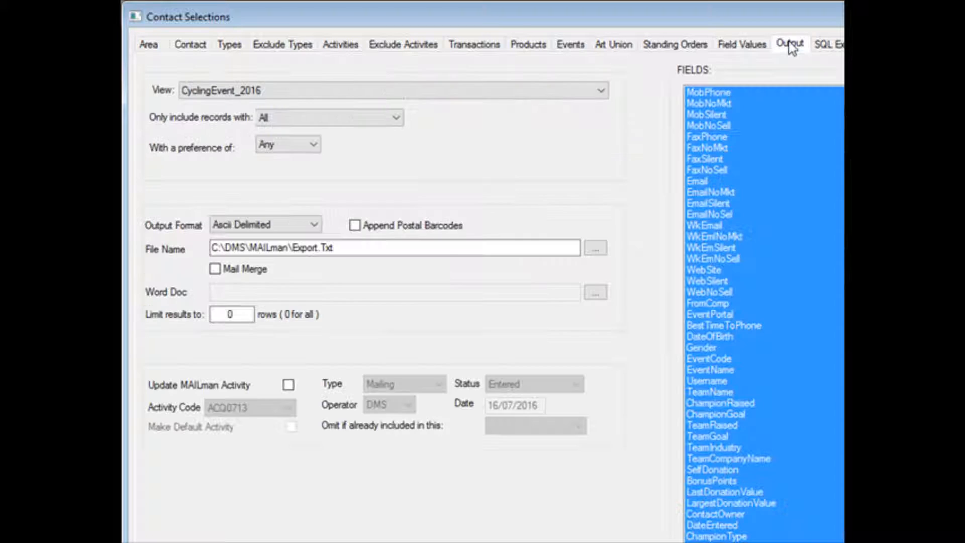
left_click(369, 122)
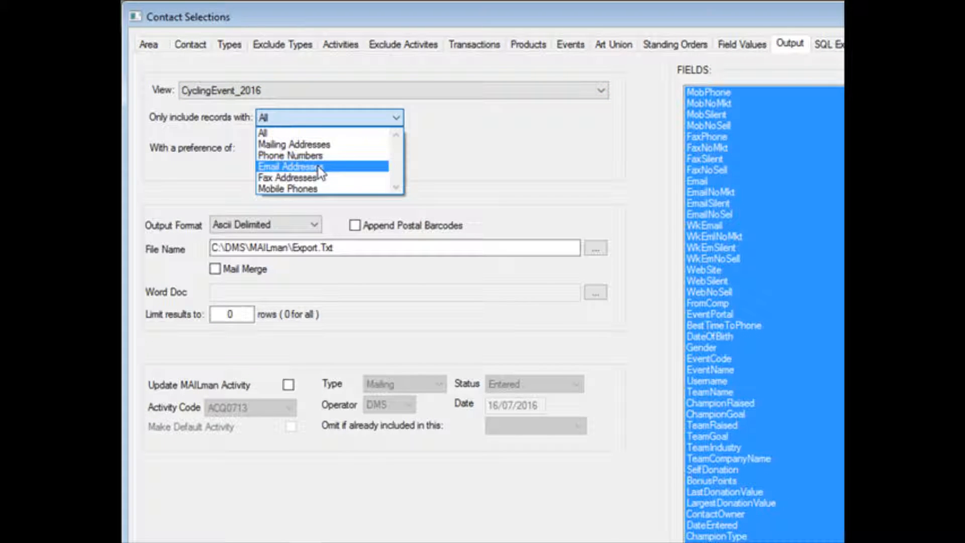
left_click(312, 166)
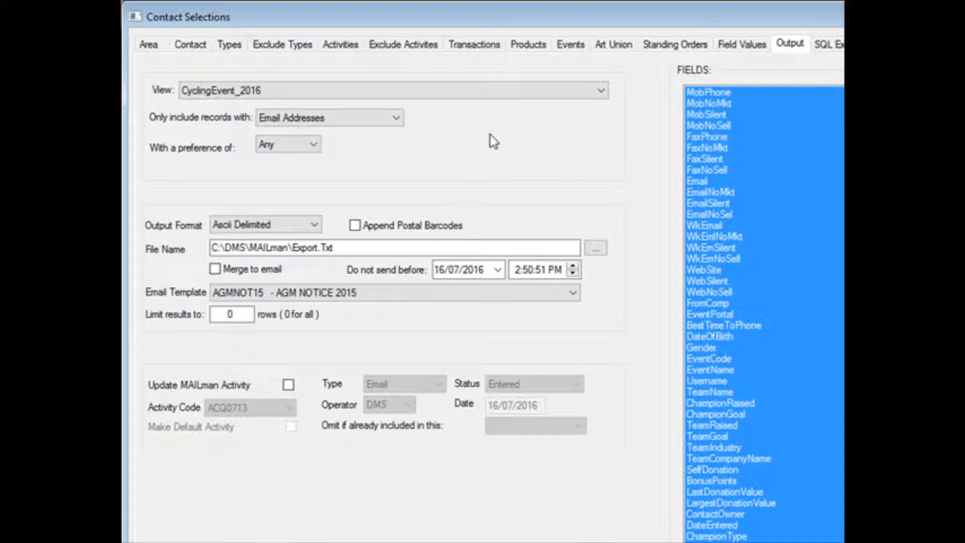